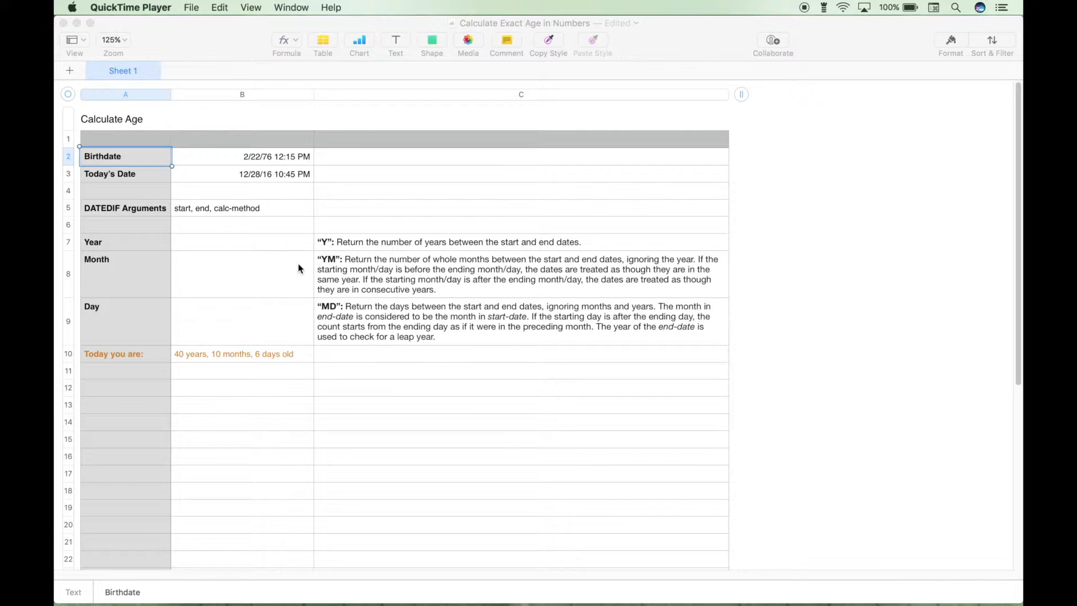
# Format the Birthdate value in B2 with the 7:08:09 PM time style so it includes seconds
pyautogui.click(228, 162)
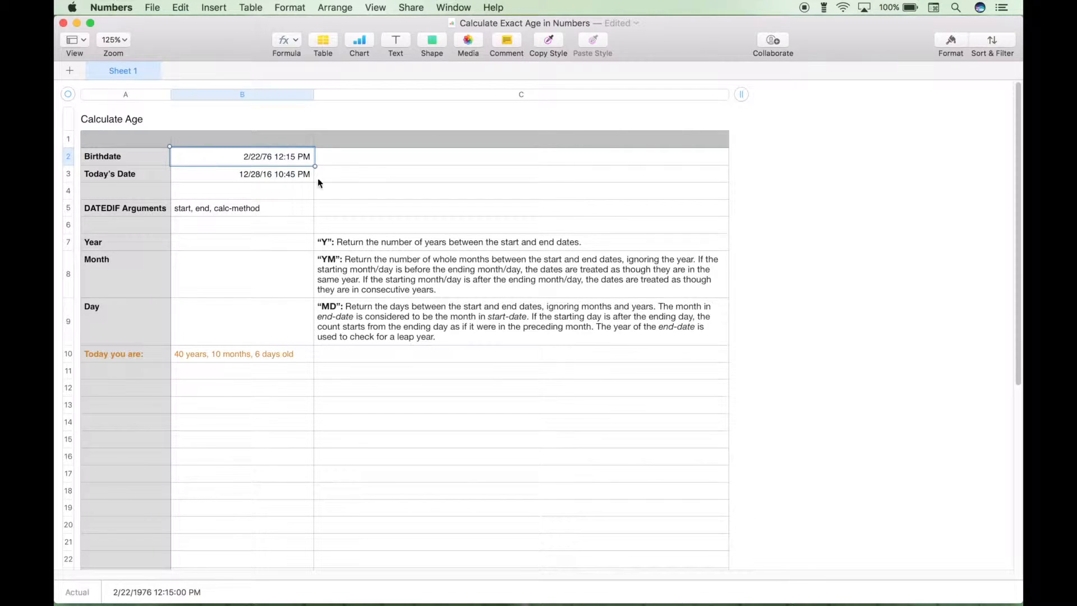
pyautogui.click(950, 38)
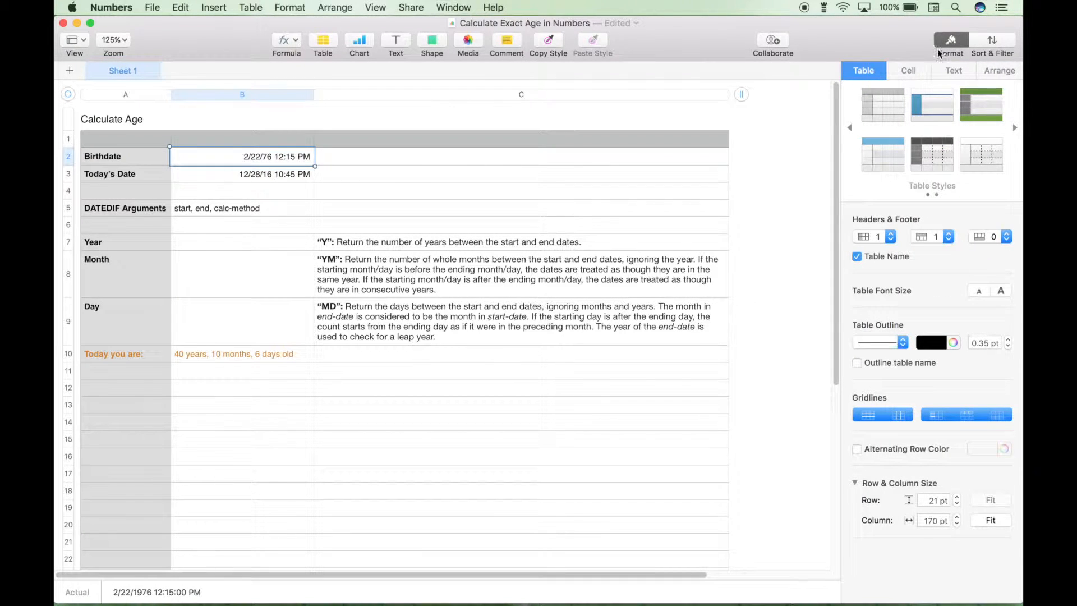
pyautogui.click(913, 78)
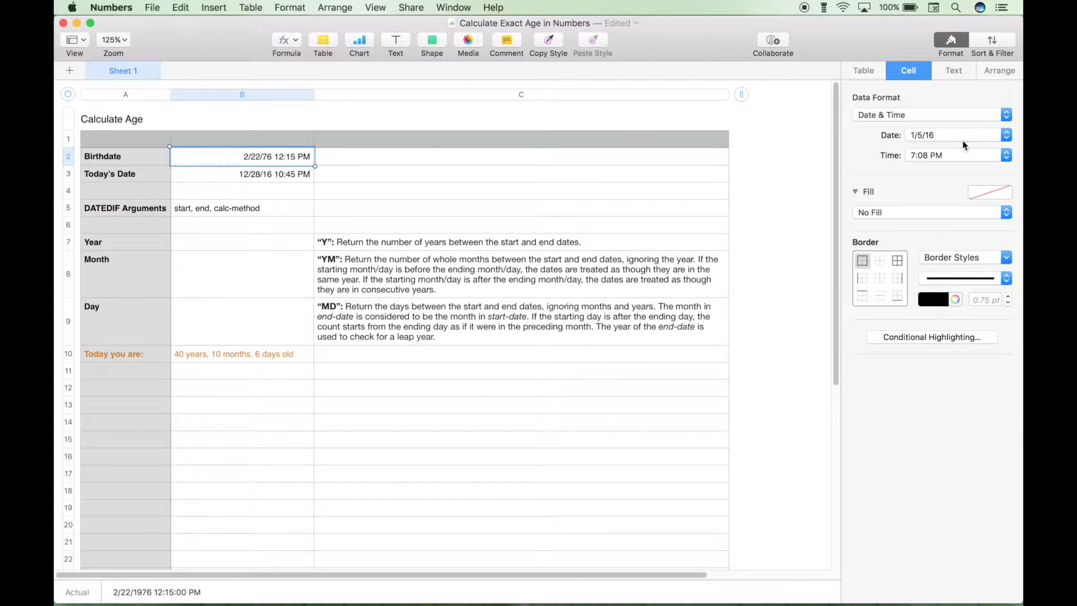
pyautogui.click(1007, 155)
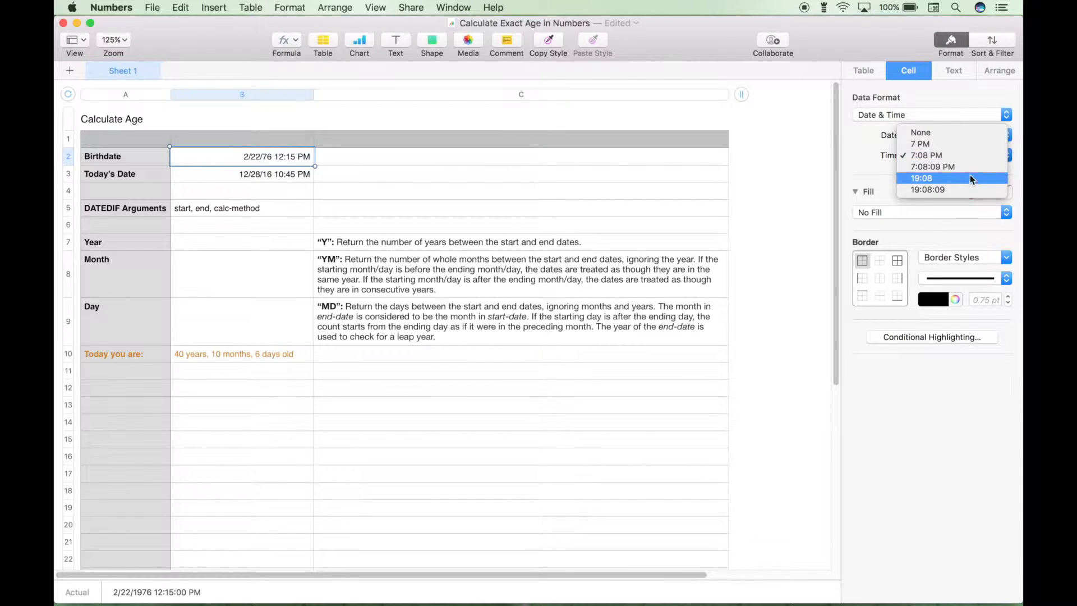
pyautogui.click(954, 167)
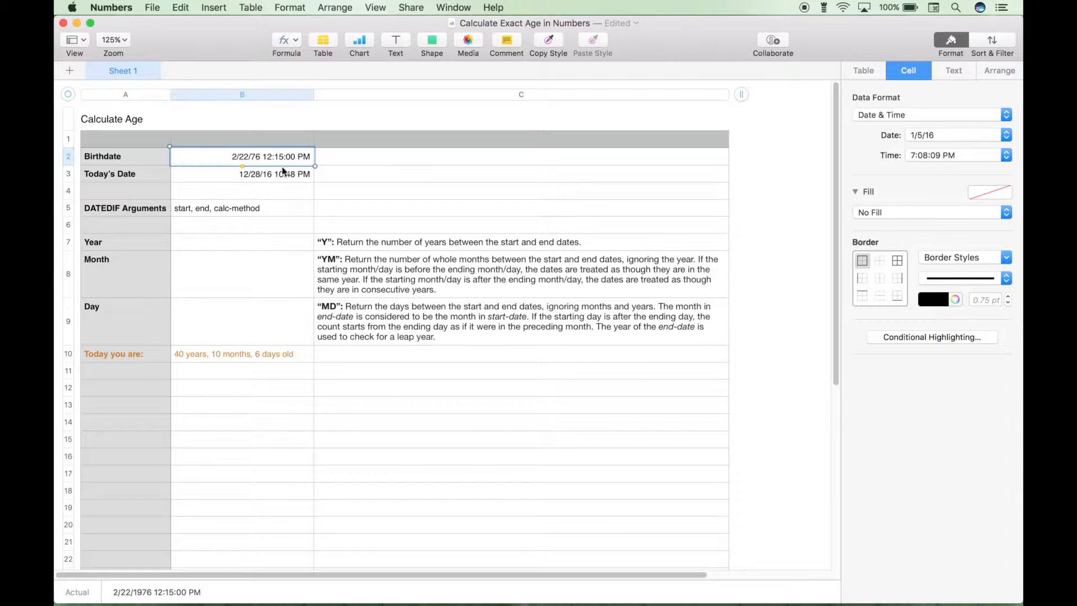
# Set the seconds of the Birthdate time in B2 to 15
pyautogui.click(296, 157)
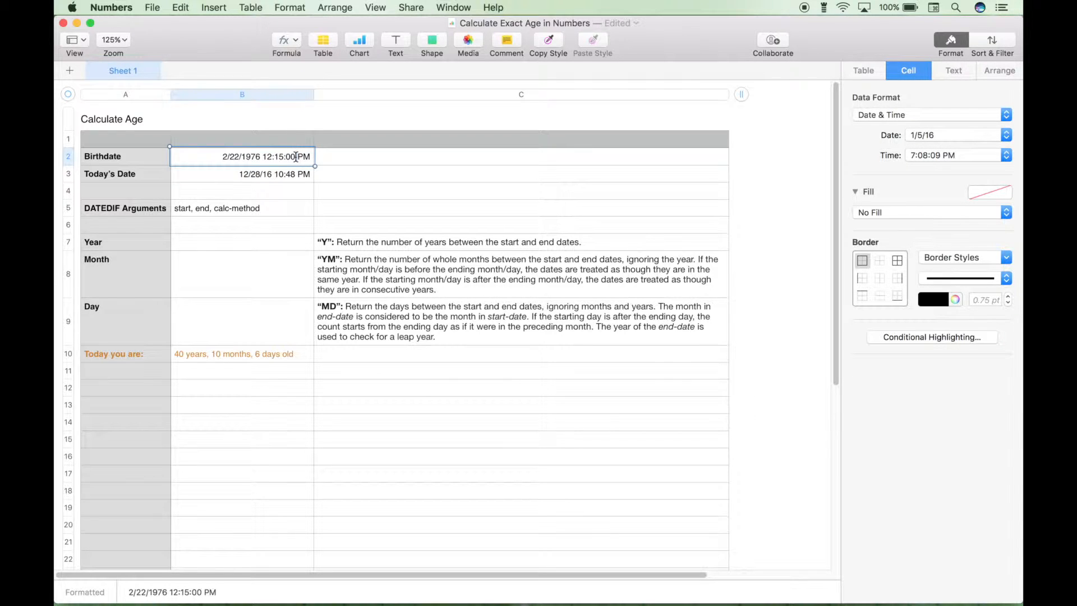
pyautogui.press('BackSpace')
pyautogui.press('BackSpace')
pyautogui.press('BackSpace')
pyautogui.write('15')
pyautogui.press('Return')
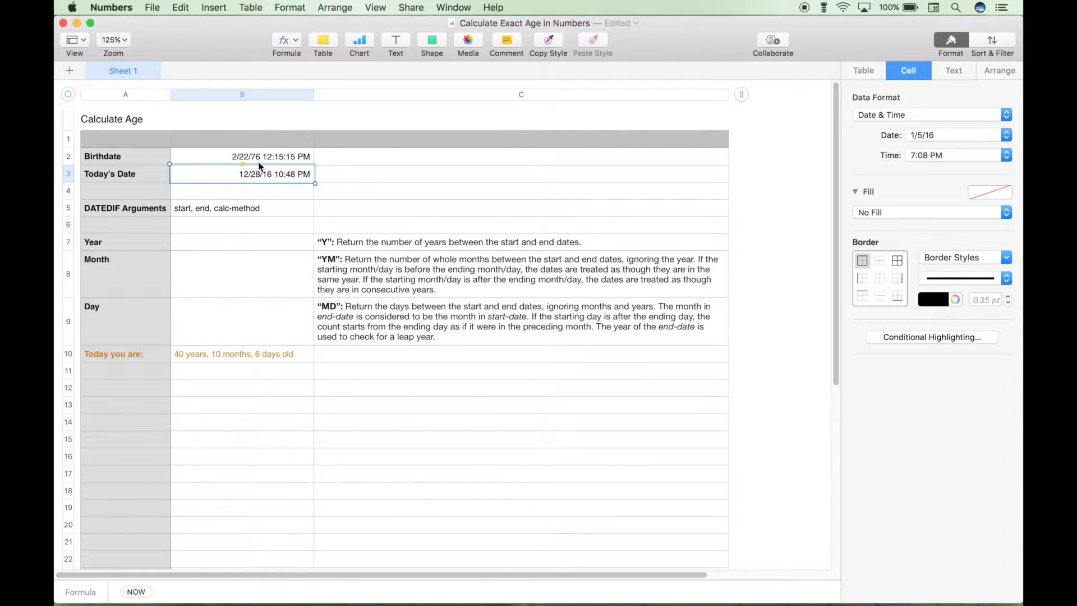
pyautogui.click(294, 160)
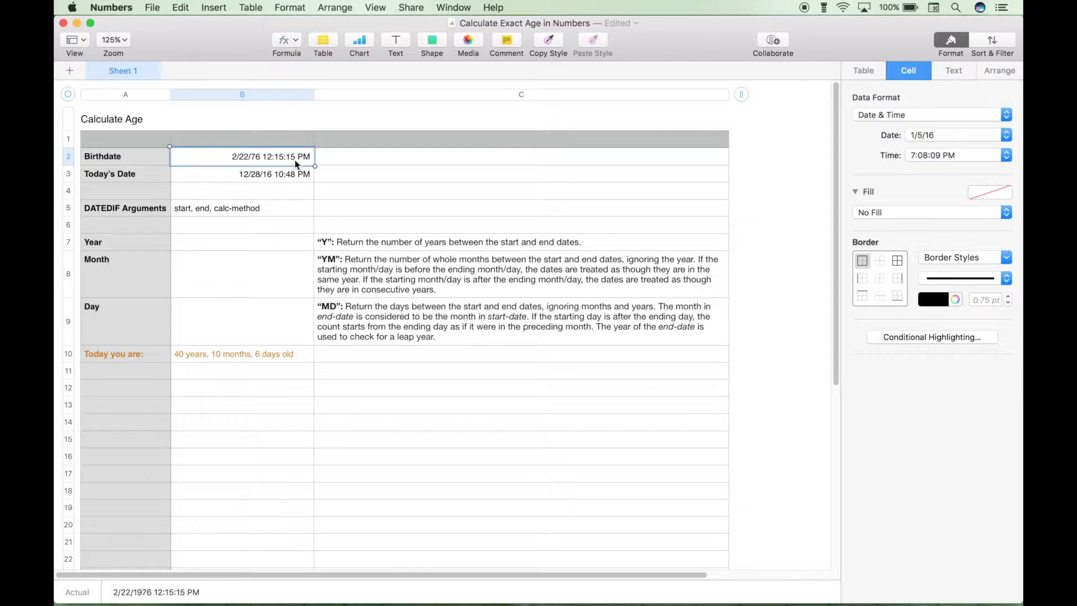
# Clear the Today's Date cell B3 and re-enter the NOW function as its formula
pyautogui.click(292, 177)
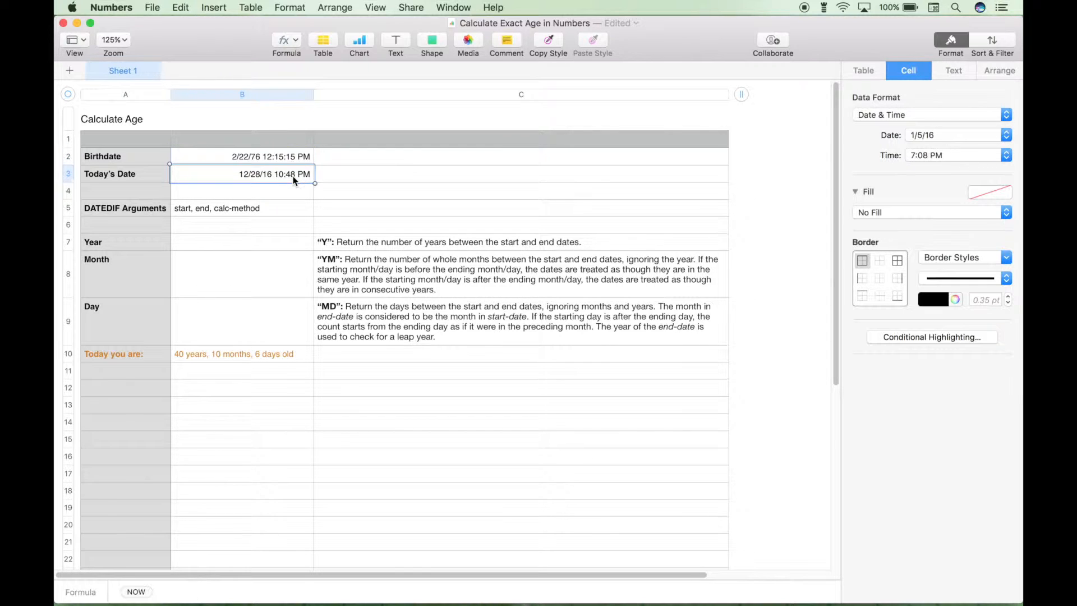
pyautogui.doubleClick(215, 177)
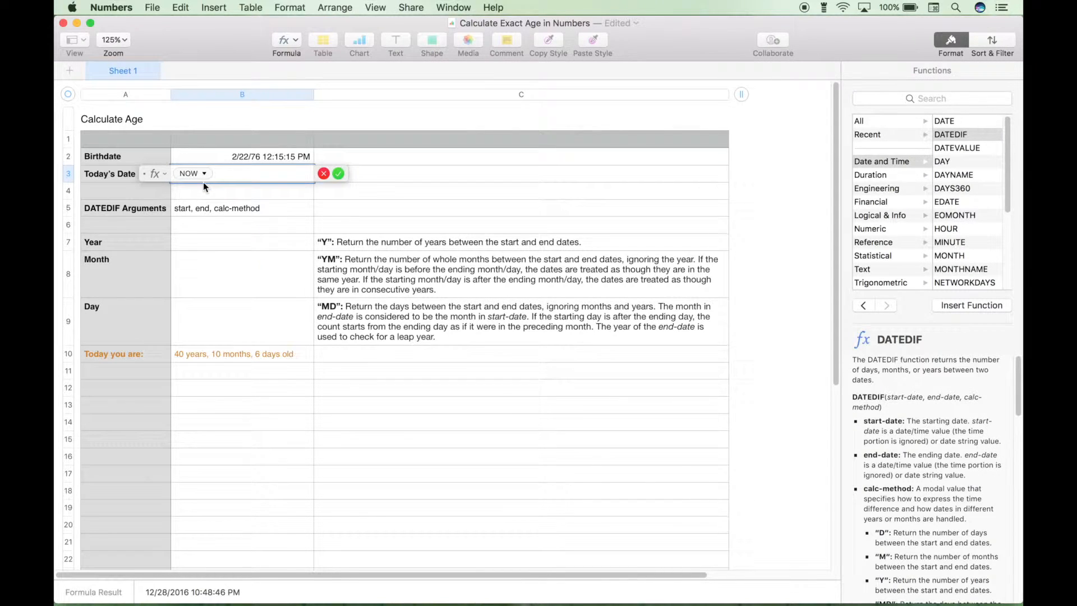
pyautogui.press('Return')
pyautogui.press('Delete')
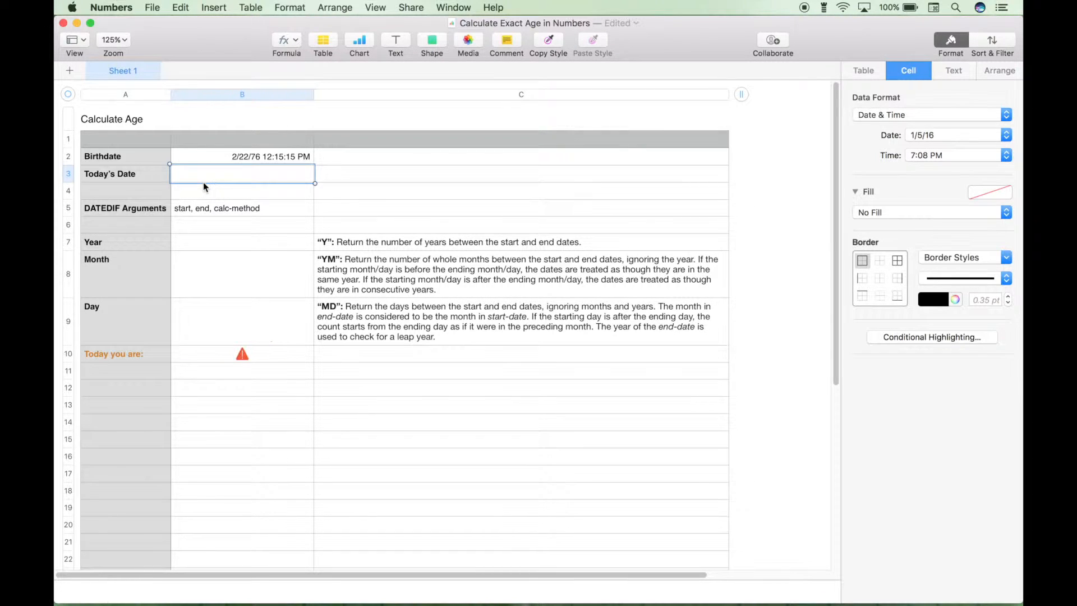
pyautogui.write('=now')
pyautogui.press('Return')
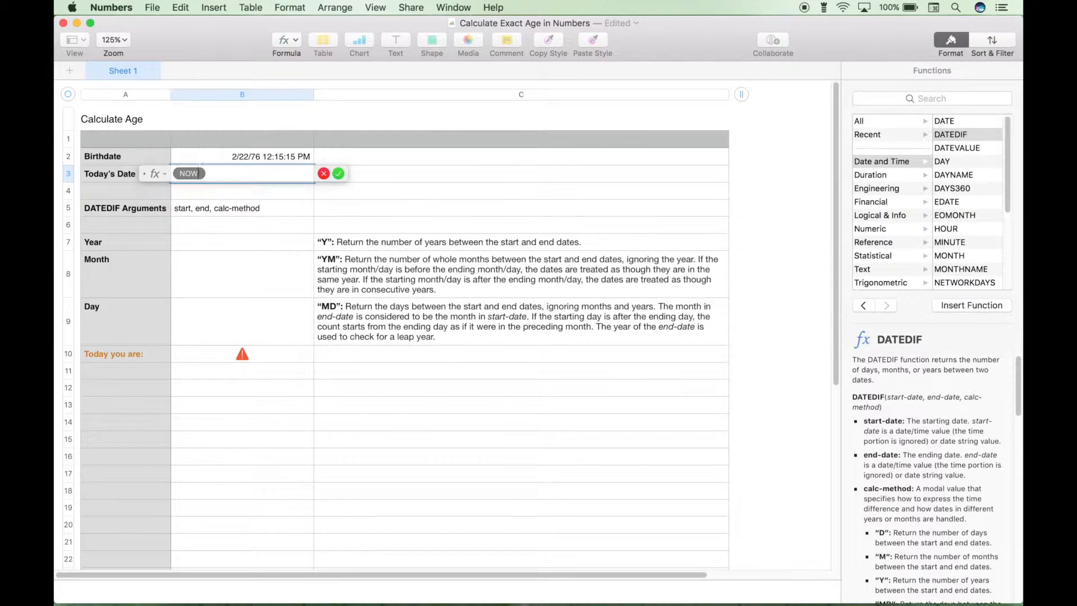
pyautogui.press('Return')
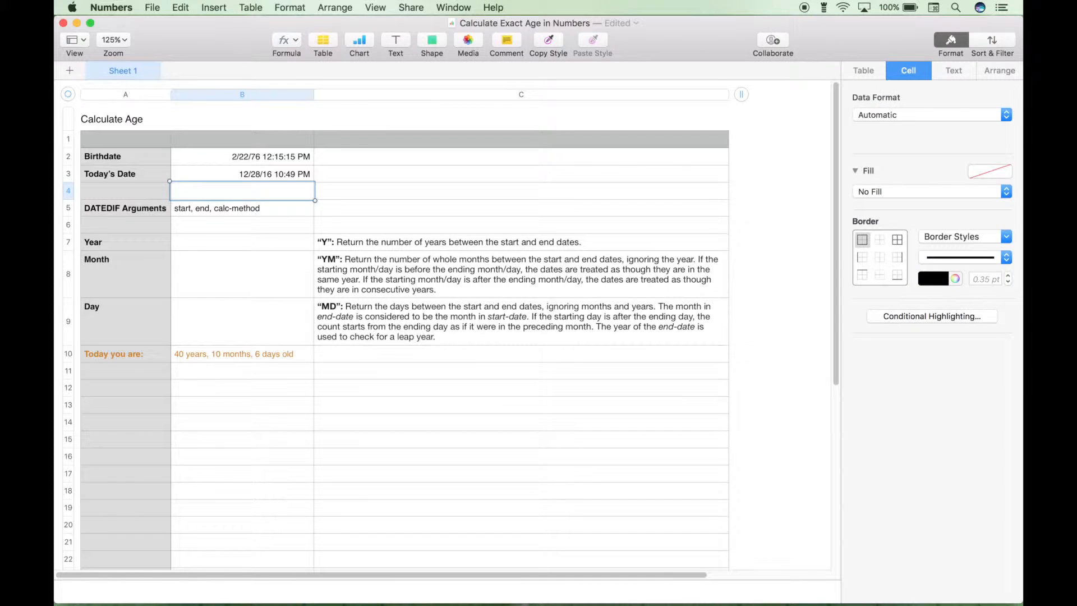
# Format the Today's Date value in B3 with the 7:08:09 PM time style
pyautogui.click(243, 179)
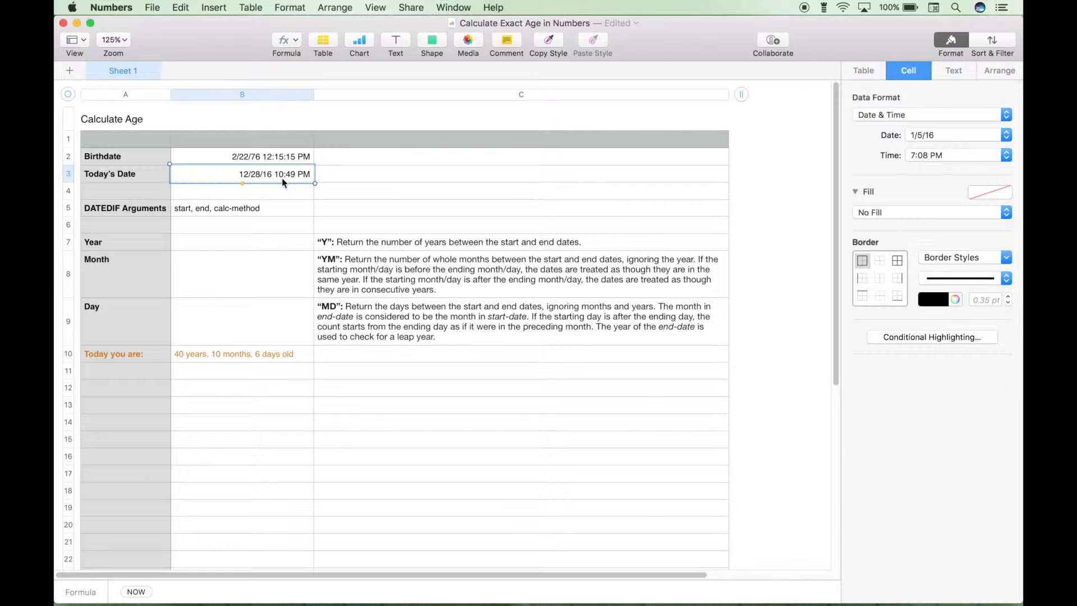
pyautogui.click(1006, 156)
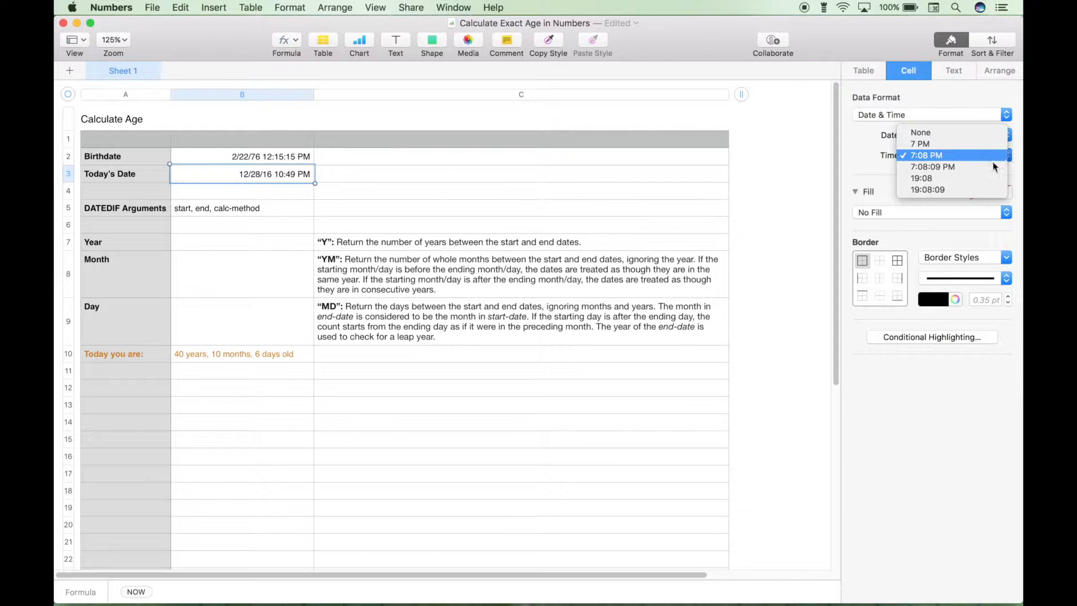
pyautogui.click(987, 167)
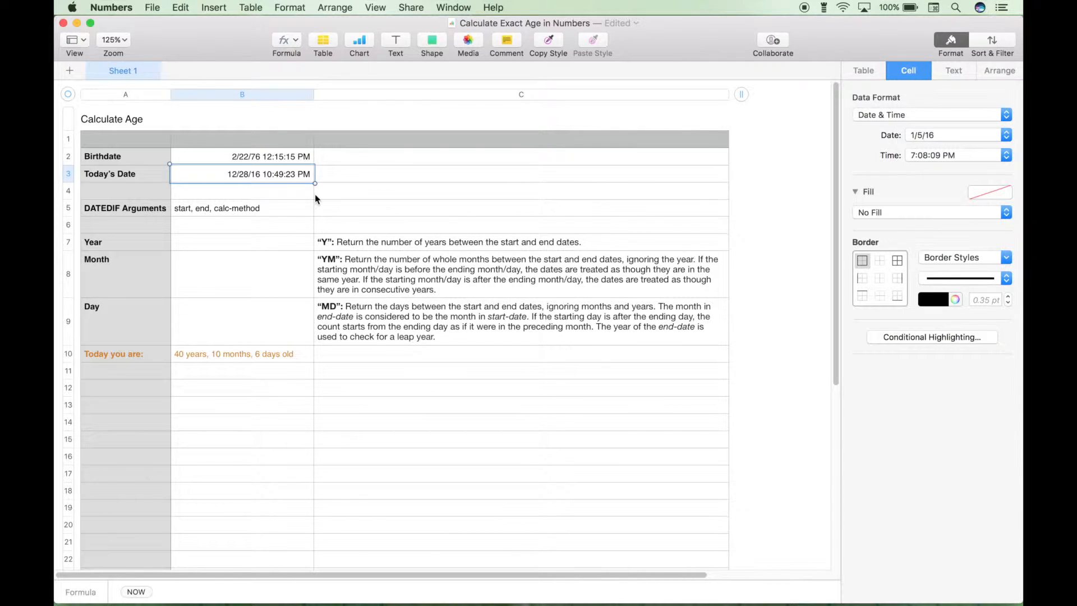
# Begin a DATEDIF formula in the Year cell B7 with B2 as start-date and B3 as end-date
pyautogui.click(283, 210)
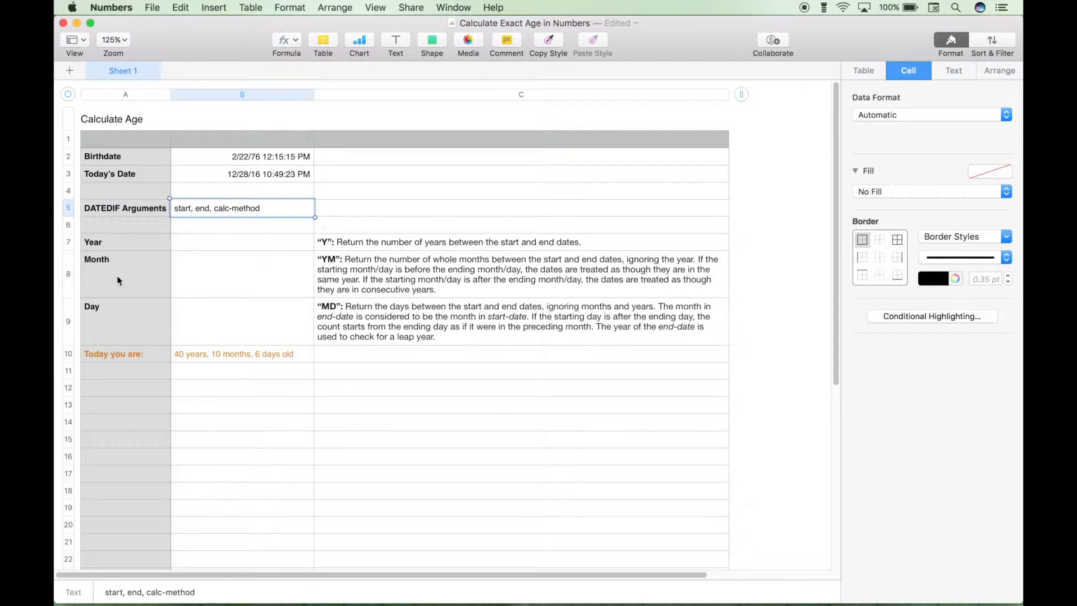
pyautogui.click(203, 249)
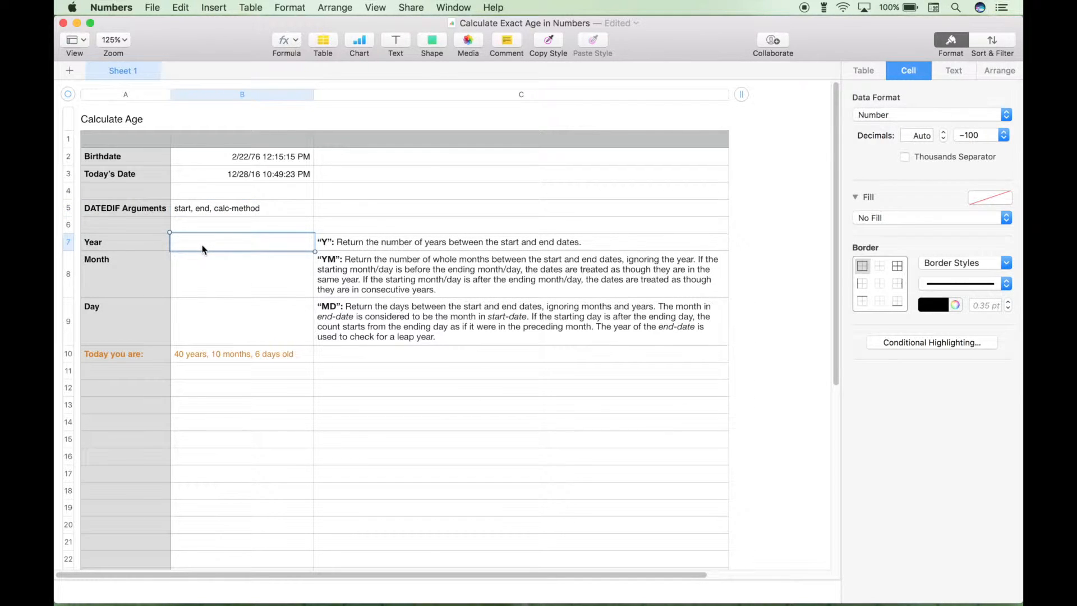
pyautogui.write('=')
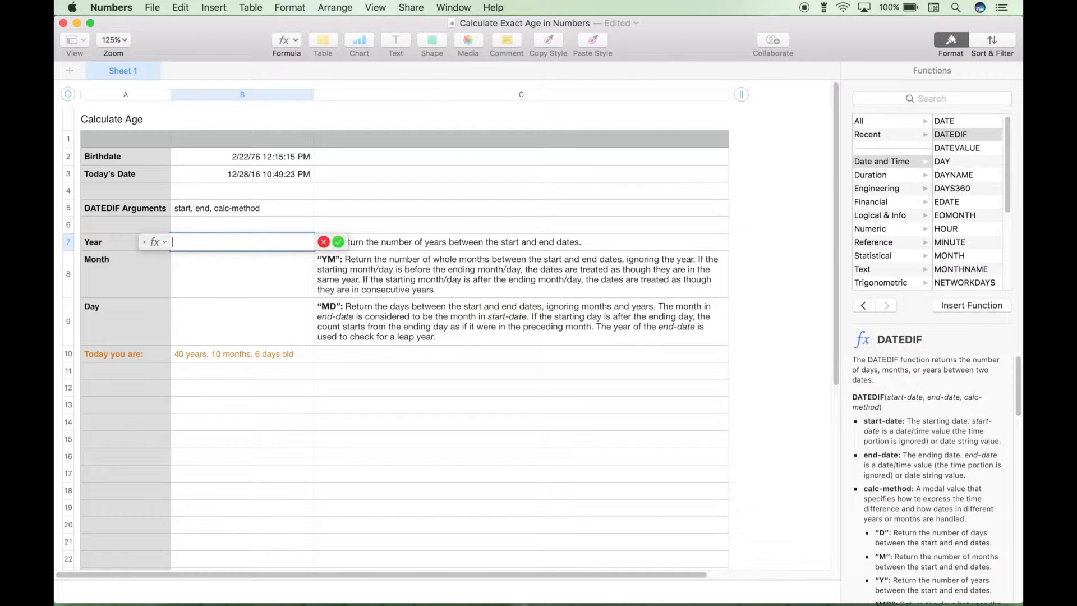
pyautogui.write('DATE')
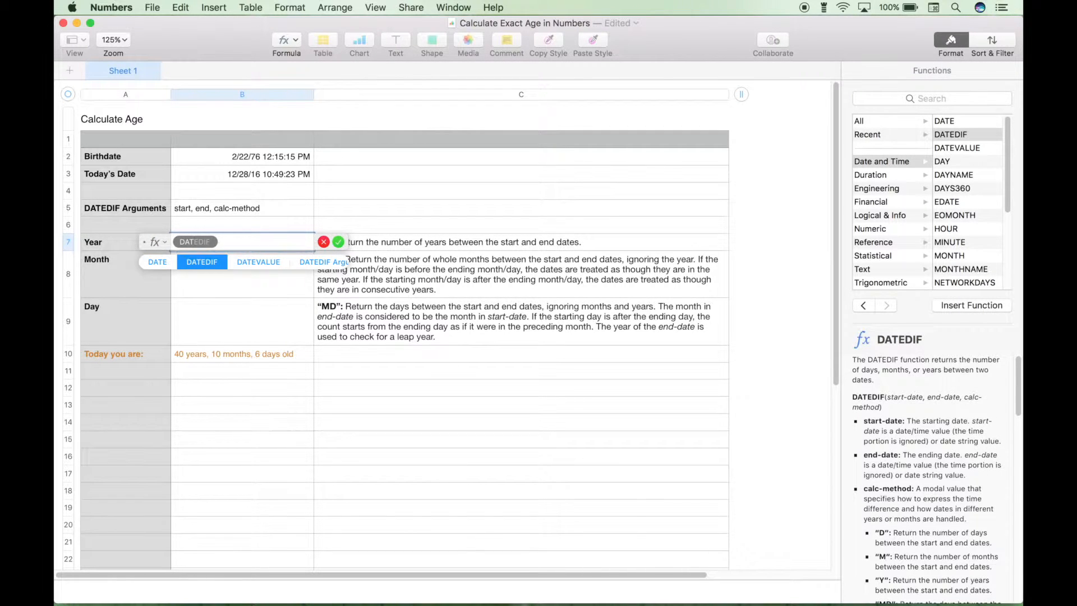
pyautogui.click(202, 262)
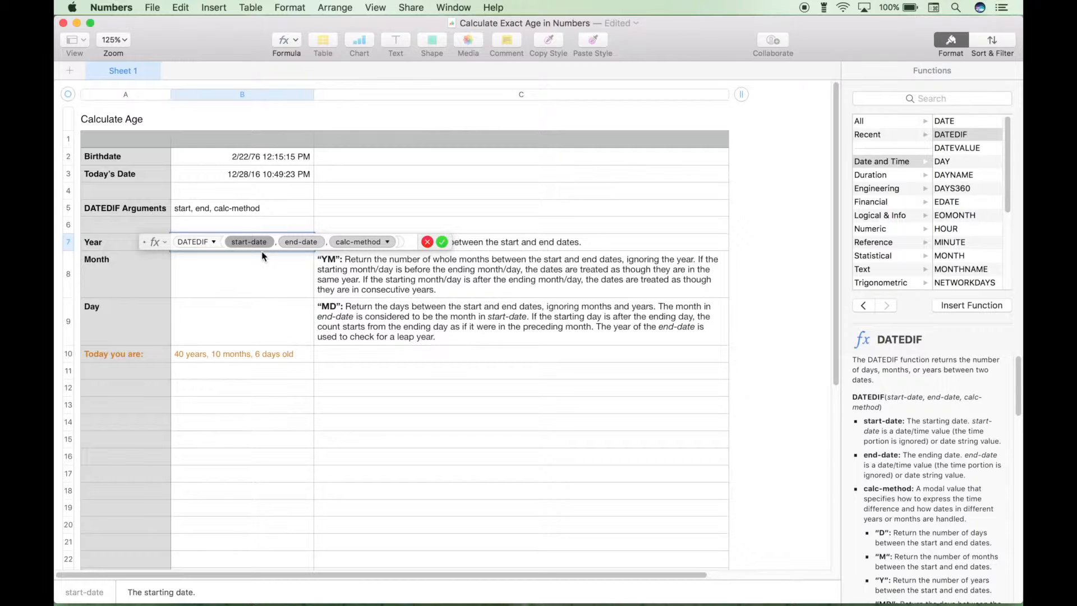
pyautogui.click(223, 162)
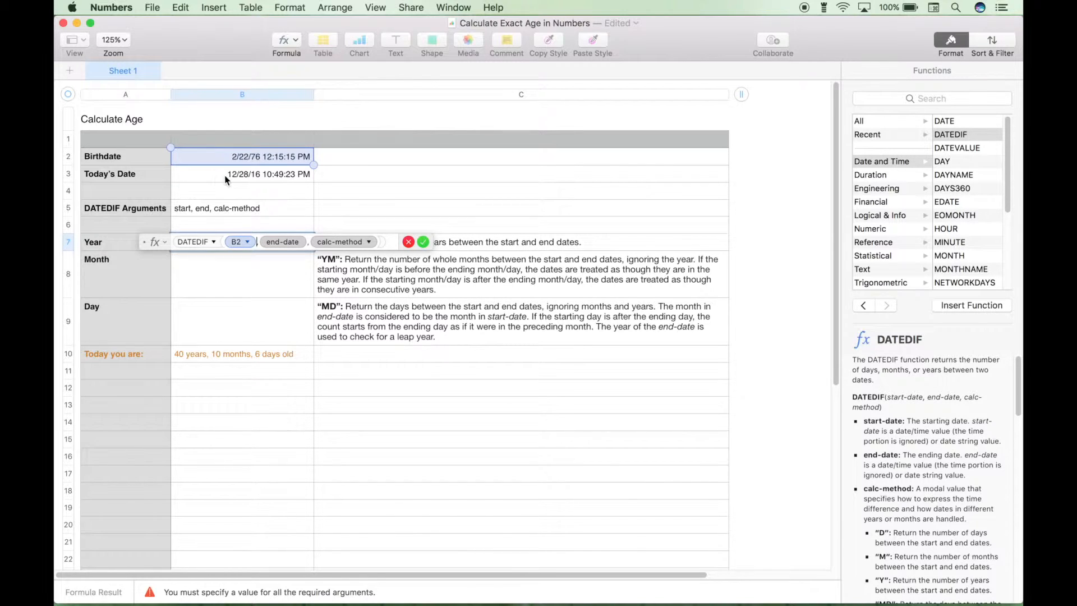
pyautogui.click(225, 177)
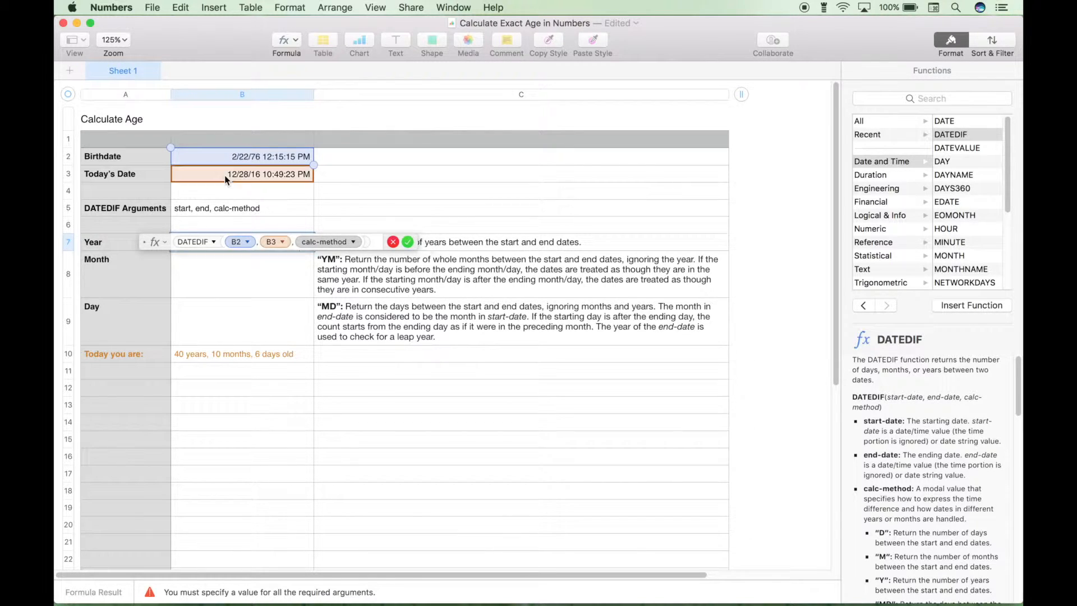
# Move the formula editor clear of the Year row and choose "Y" as the DATEDIF calc-method
pyautogui.click(353, 242)
pyautogui.click(160, 240)
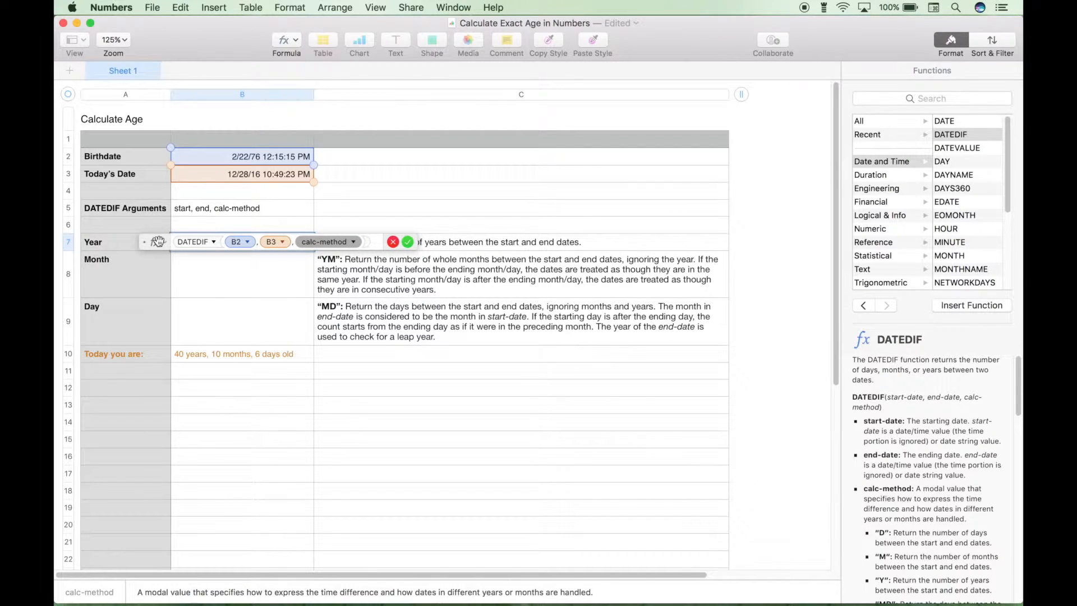
pyautogui.moveTo(158, 241); pyautogui.dragTo(160, 314)
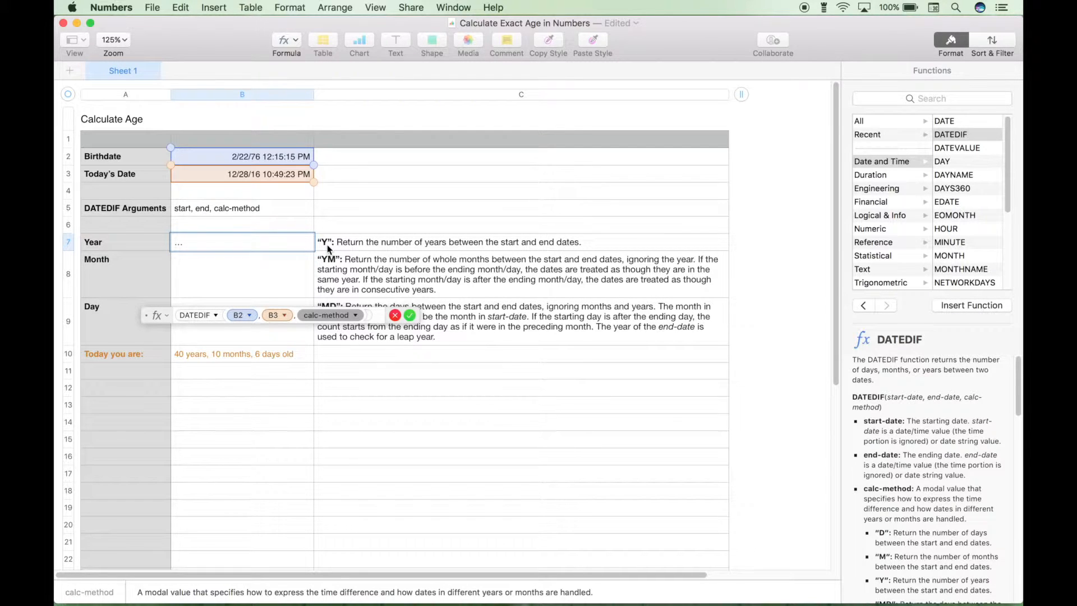
pyautogui.click(356, 316)
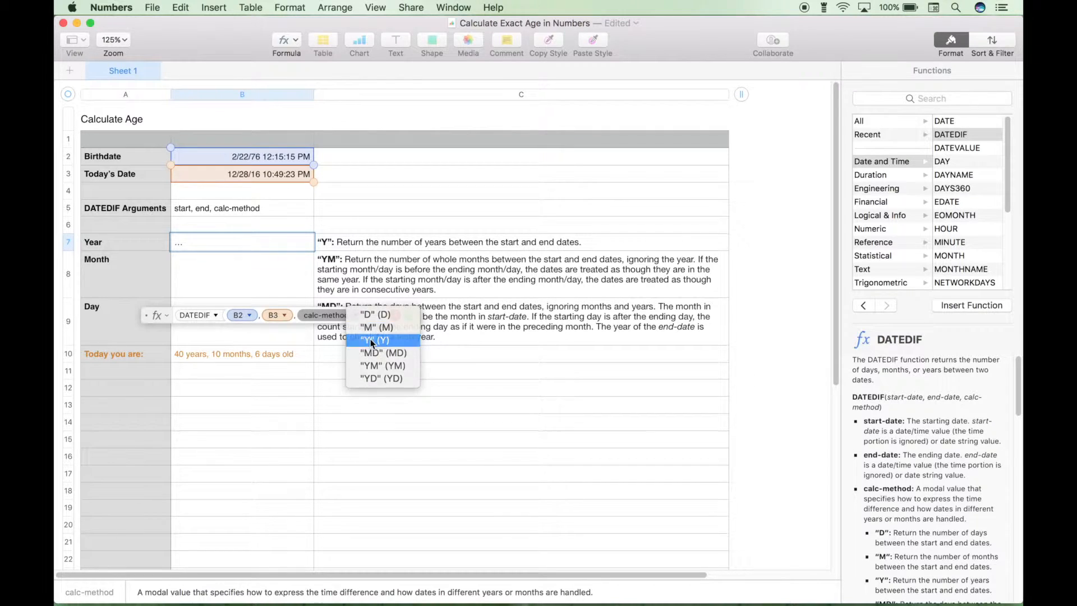
pyautogui.click(370, 339)
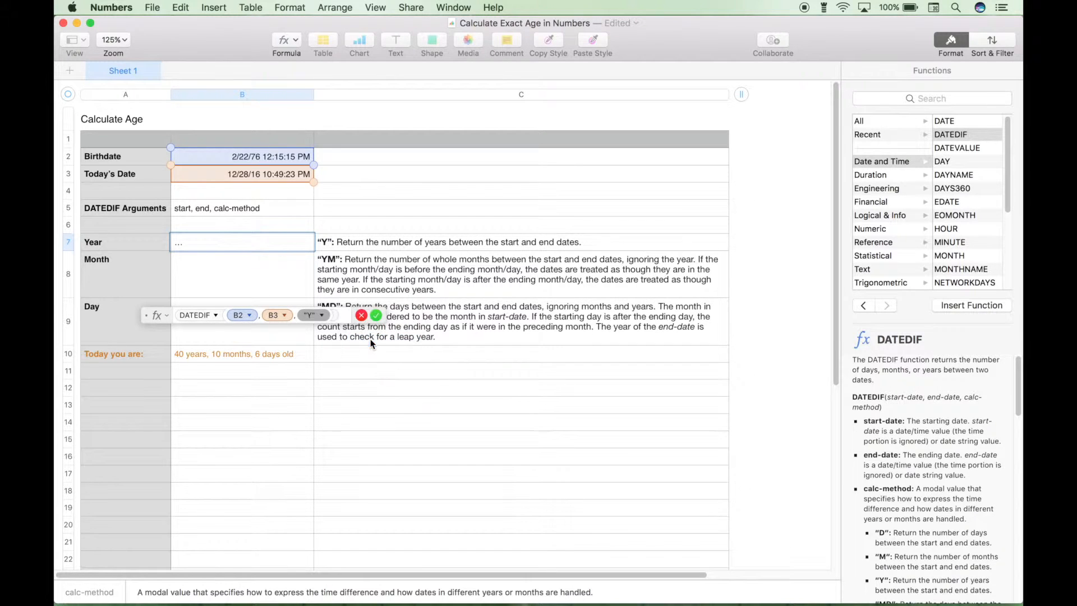
# Preserve row and column for both the B2 and B3 references, and accept the Year formula
pyautogui.click(246, 315)
pyautogui.click(183, 344)
pyautogui.click(183, 360)
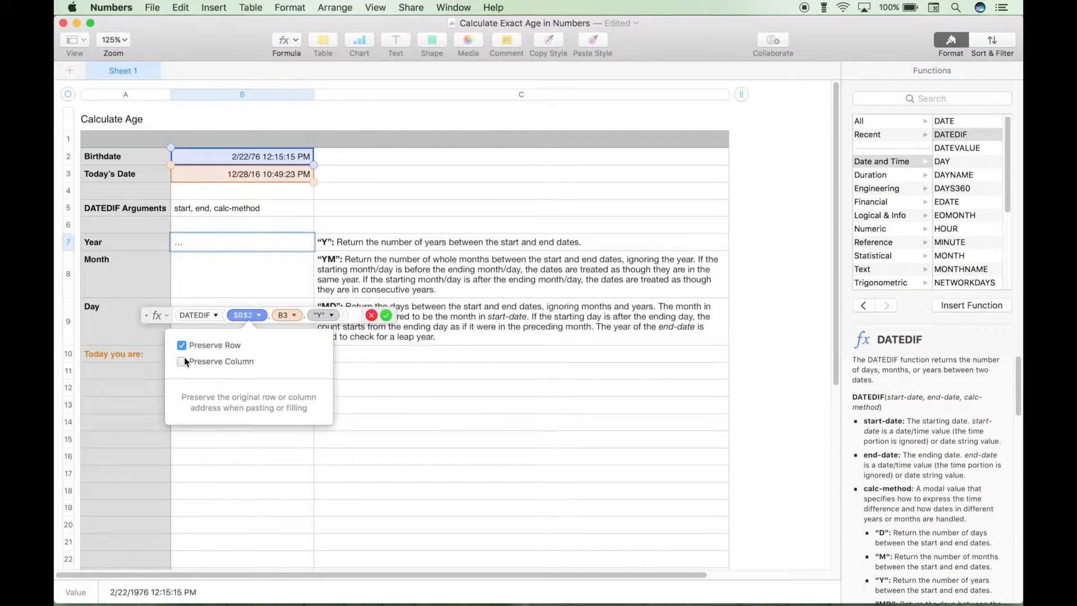
pyautogui.click(294, 315)
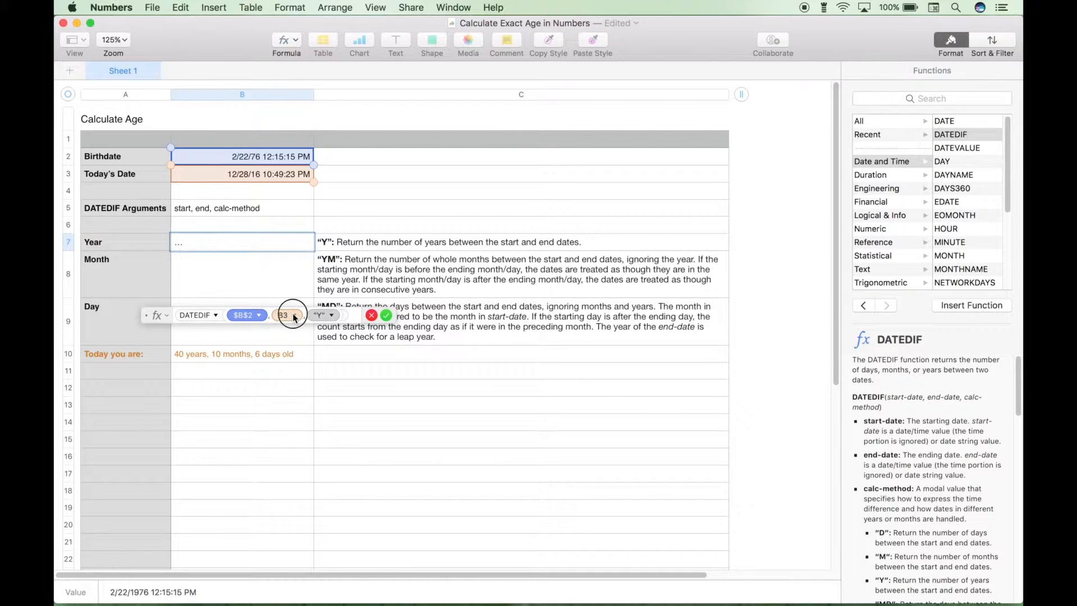
pyautogui.click(226, 345)
pyautogui.click(227, 362)
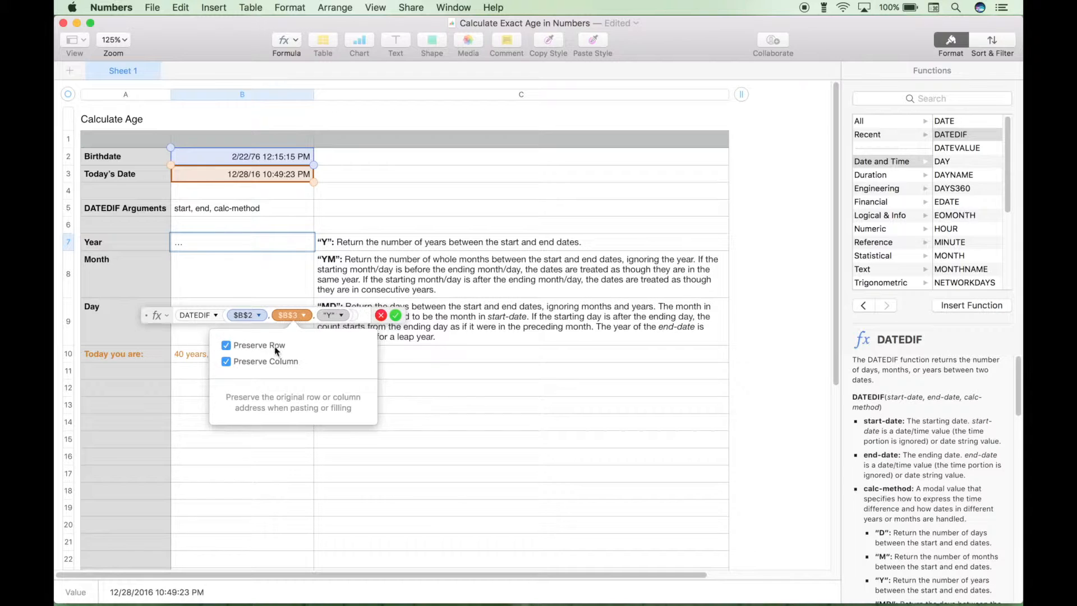
pyautogui.click(396, 317)
pyautogui.click(395, 316)
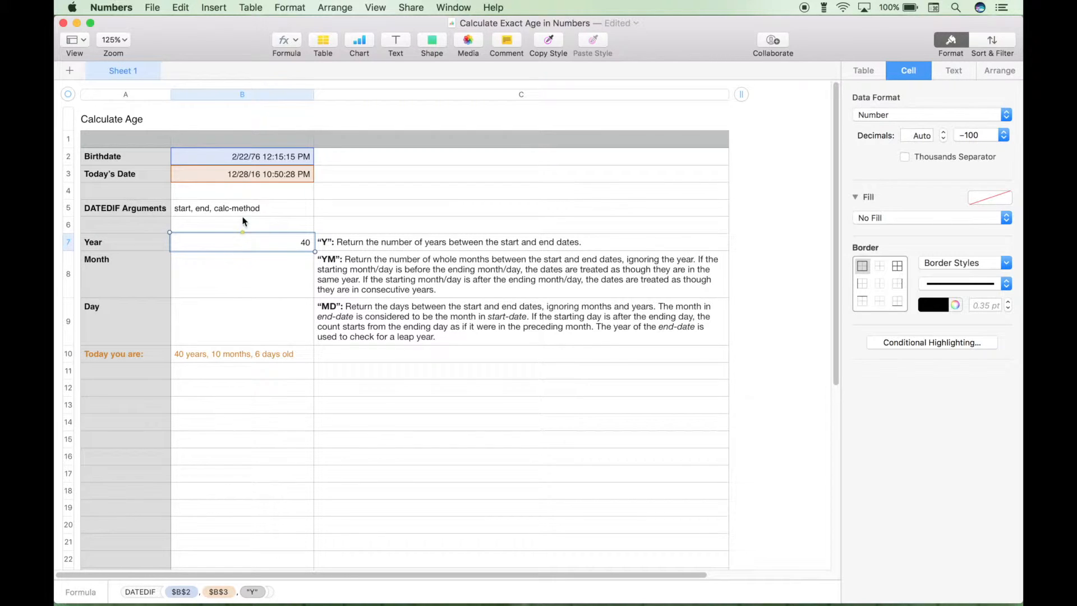
# Paste the Year formula into the Month cell B8 and the Day cell B9
pyautogui.click(250, 274)
pyautogui.press('super+v')
pyautogui.click(243, 324)
pyautogui.press('super+v')
# Check the calc-method descriptions in column C for the Month and Day rows
pyautogui.click(256, 287)
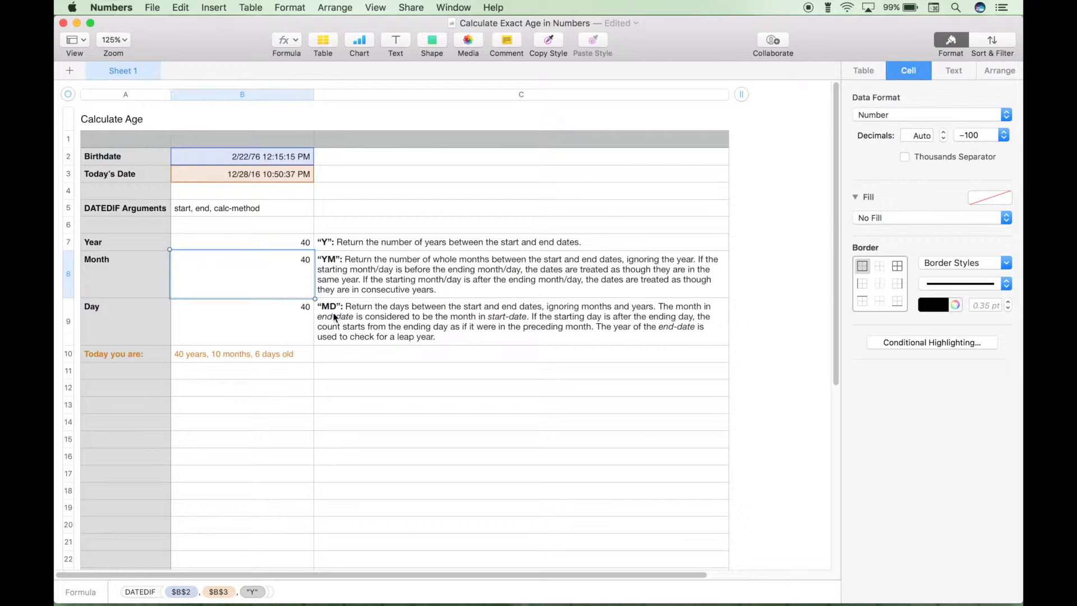
pyautogui.click(323, 272)
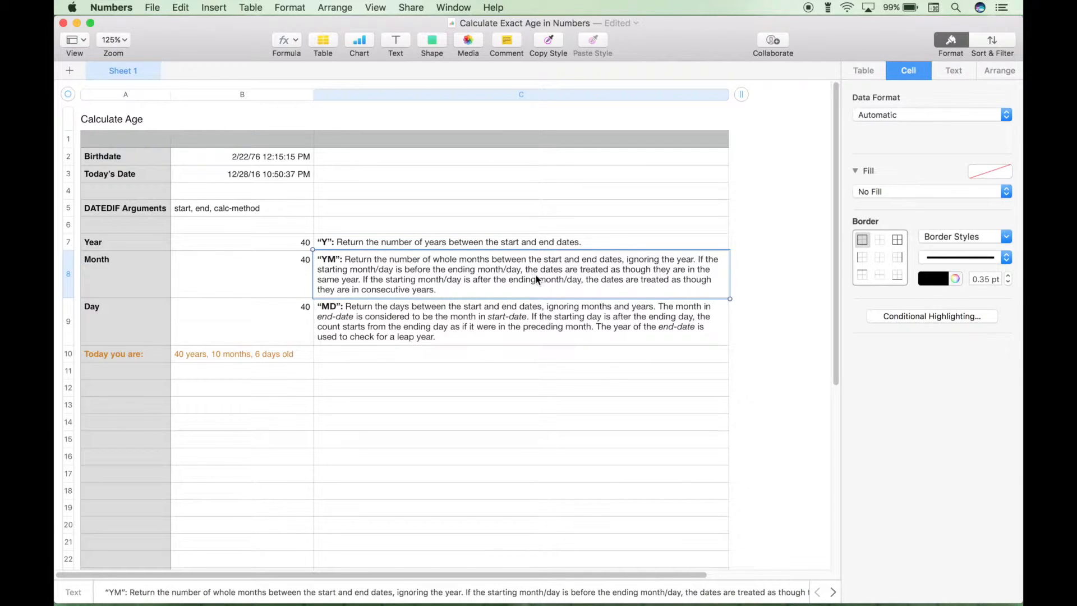
pyautogui.click(382, 325)
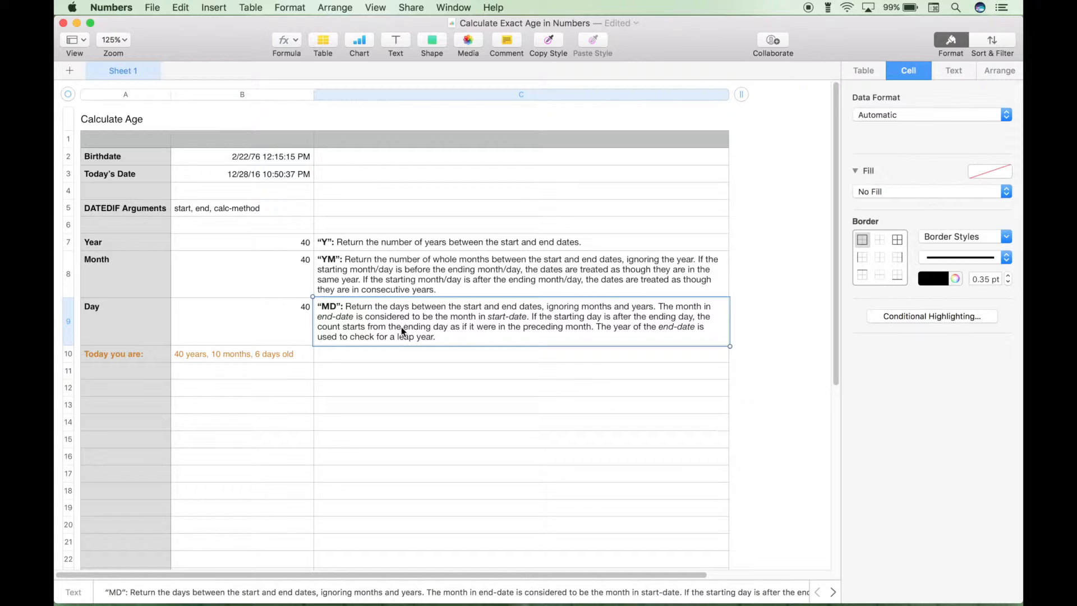
# Change the calc-method of the Month formula in B8 to "YM" and accept the formula
pyautogui.click(286, 285)
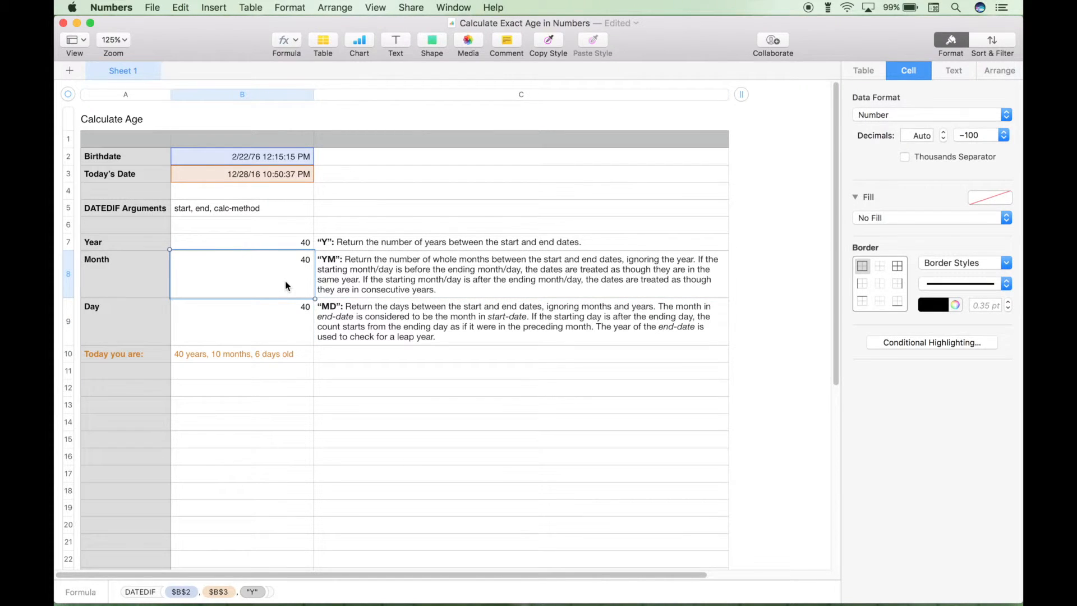
pyautogui.doubleClick(286, 285)
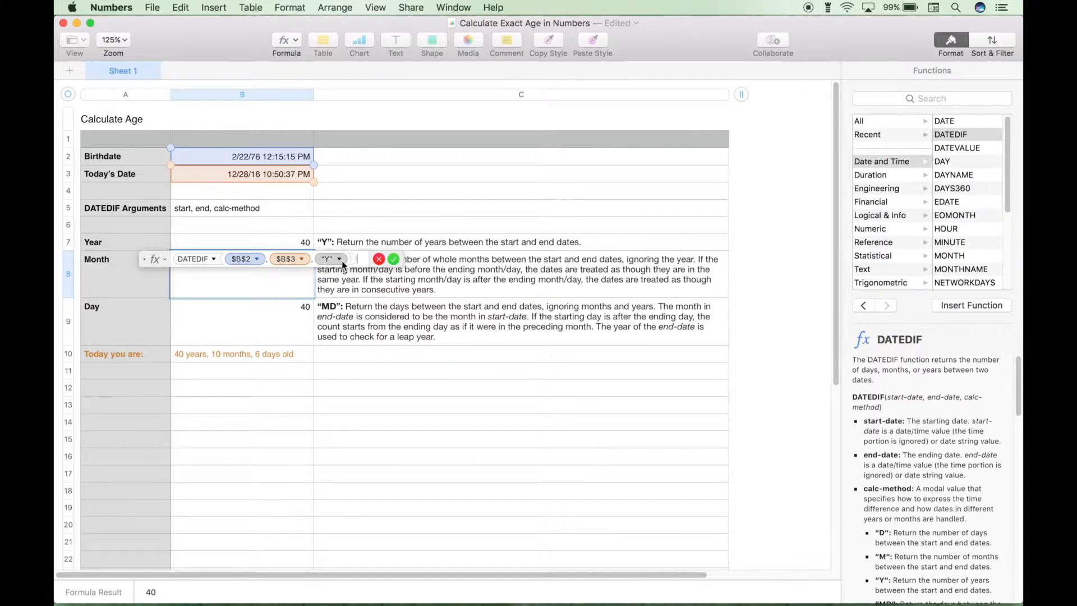
pyautogui.moveTo(154, 259); pyautogui.dragTo(170, 312)
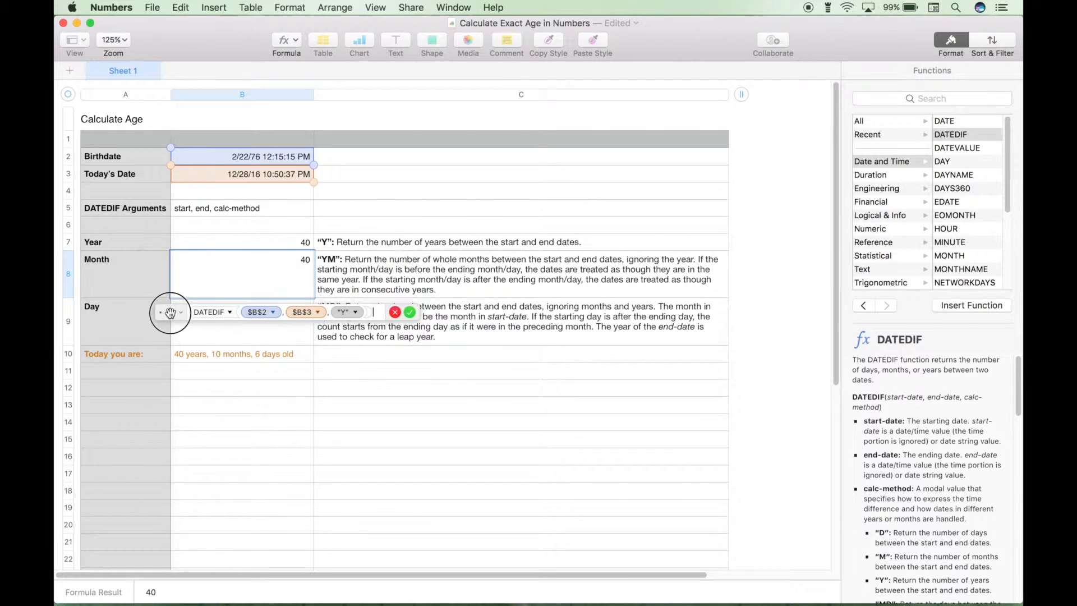
pyautogui.click(355, 312)
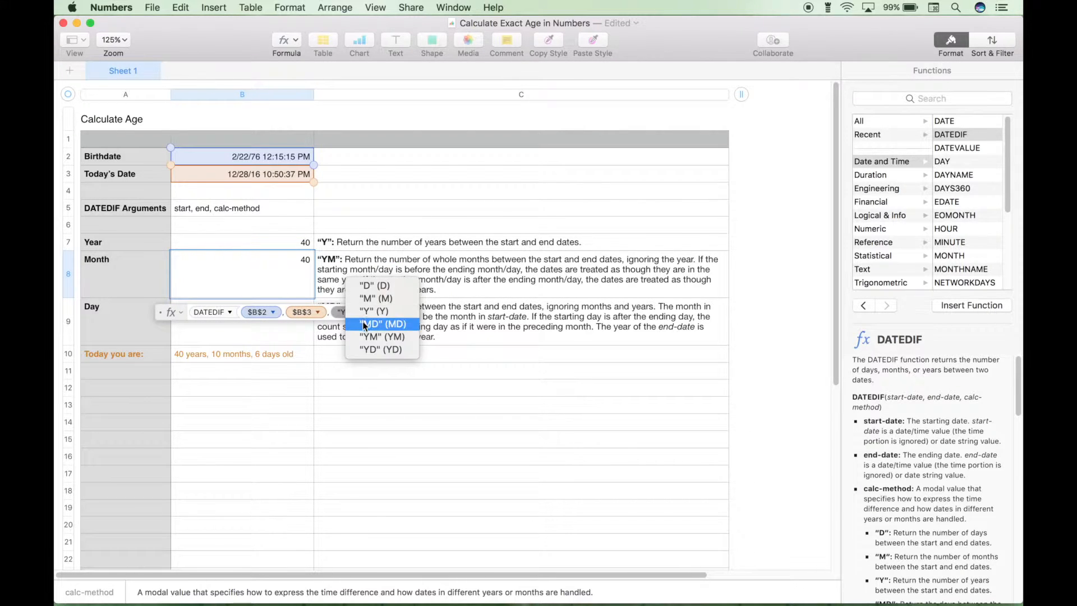
pyautogui.click(365, 336)
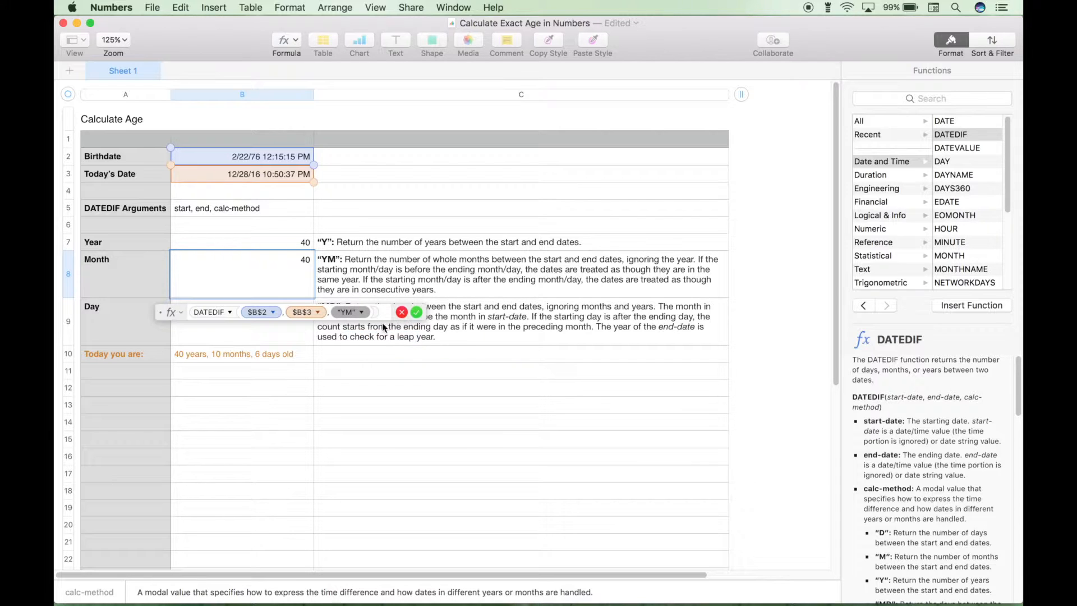
pyautogui.click(417, 312)
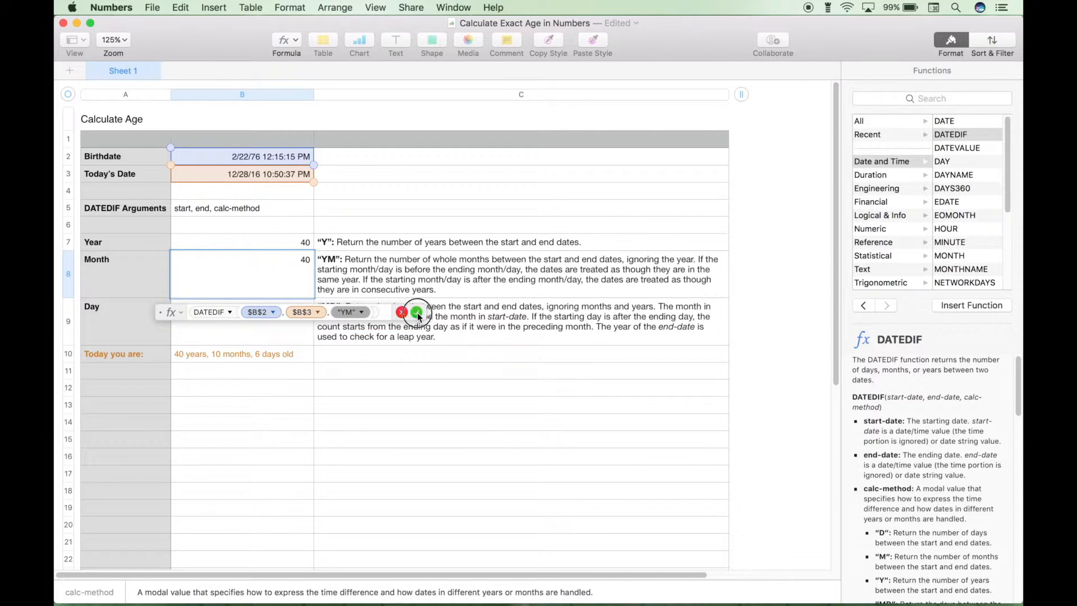
# Switch the Day formula in B9 to the "MD" calc-method and accept it
pyautogui.click(244, 336)
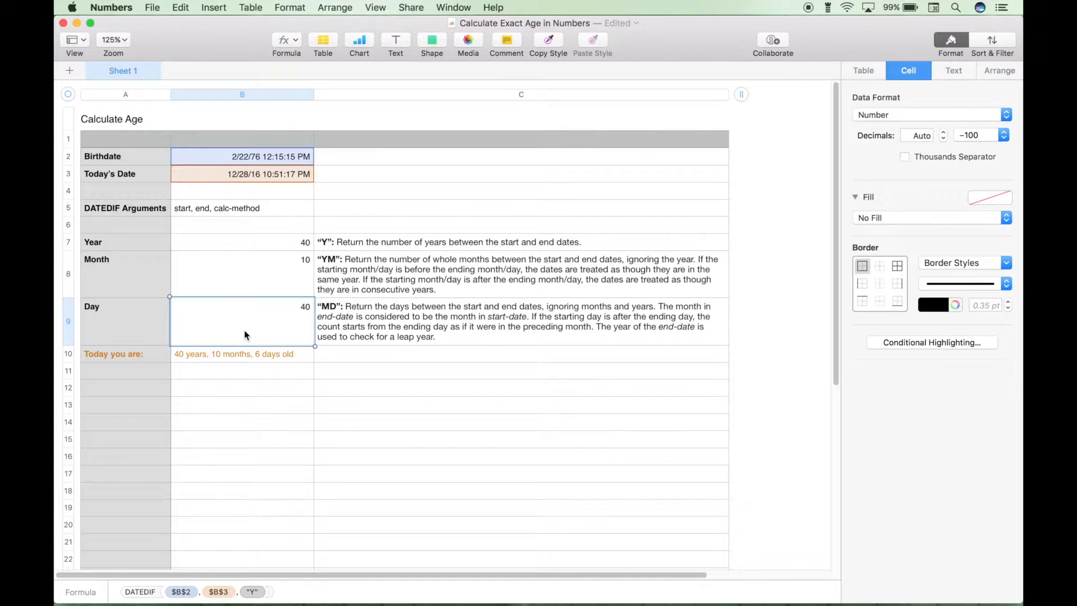
pyautogui.doubleClick(245, 334)
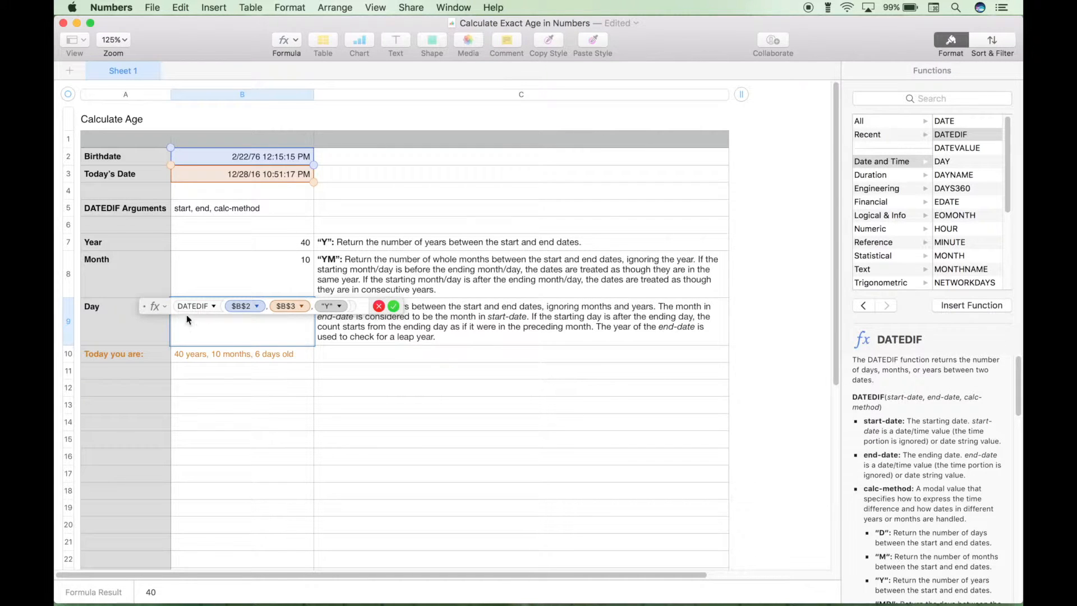
pyautogui.moveTo(155, 305); pyautogui.dragTo(237, 370)
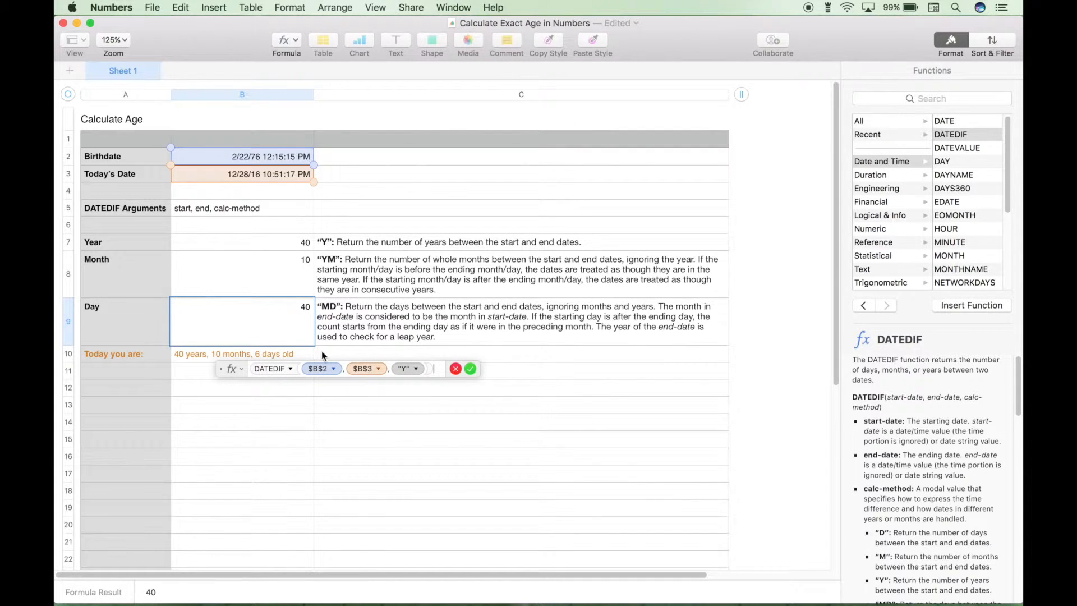
pyautogui.click(416, 368)
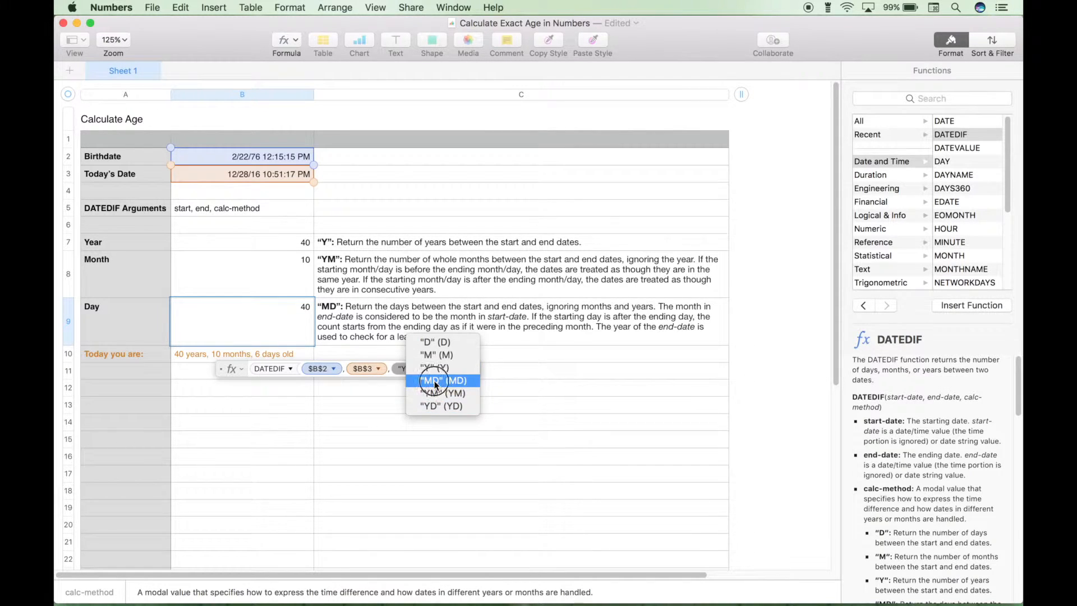
pyautogui.click(435, 381)
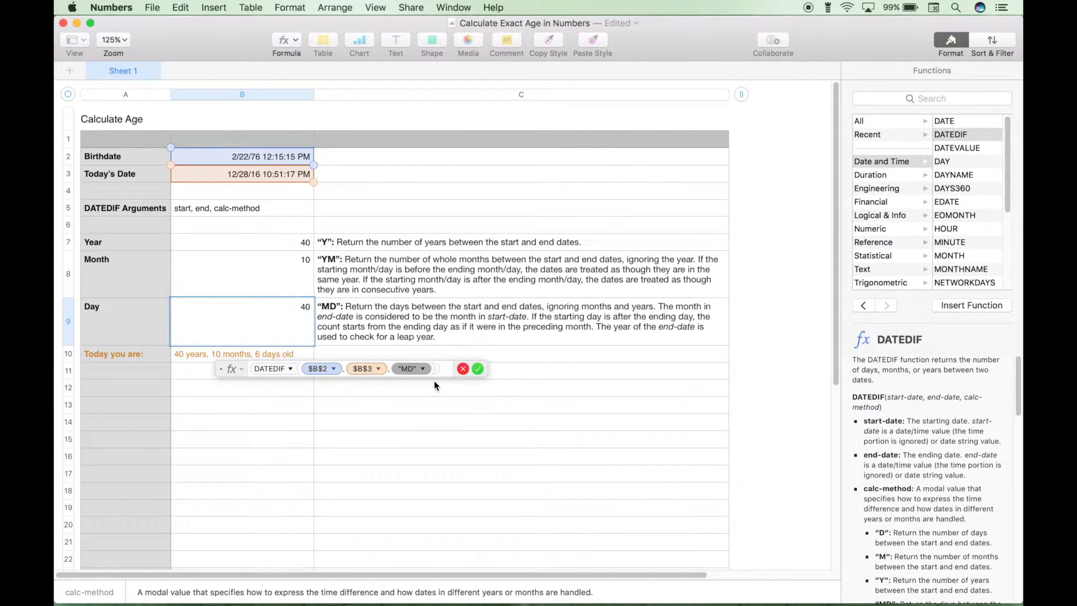
pyautogui.click(477, 369)
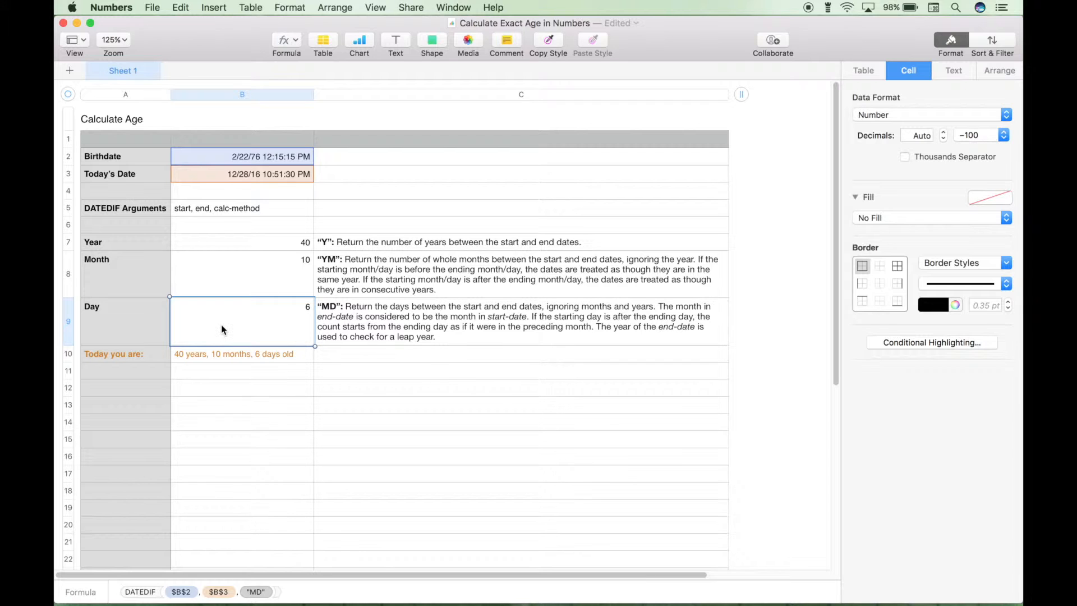
# Examine how the "Today you are:" formula in B10 joins three DATEDIF functions with text, and close it without edits
pyautogui.click(227, 357)
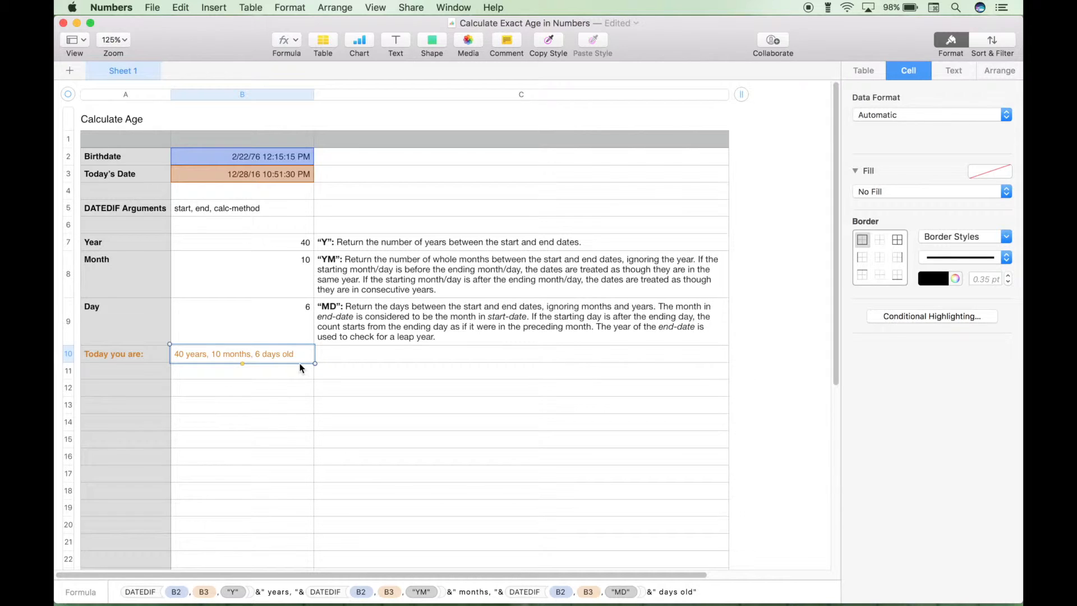
pyautogui.doubleClick(231, 354)
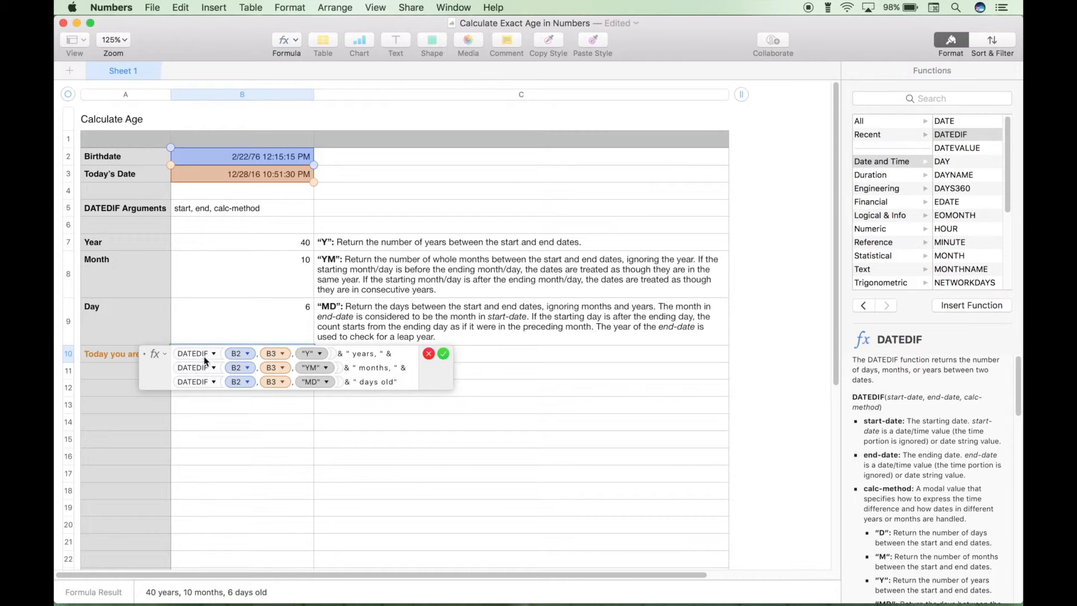
pyautogui.click(444, 354)
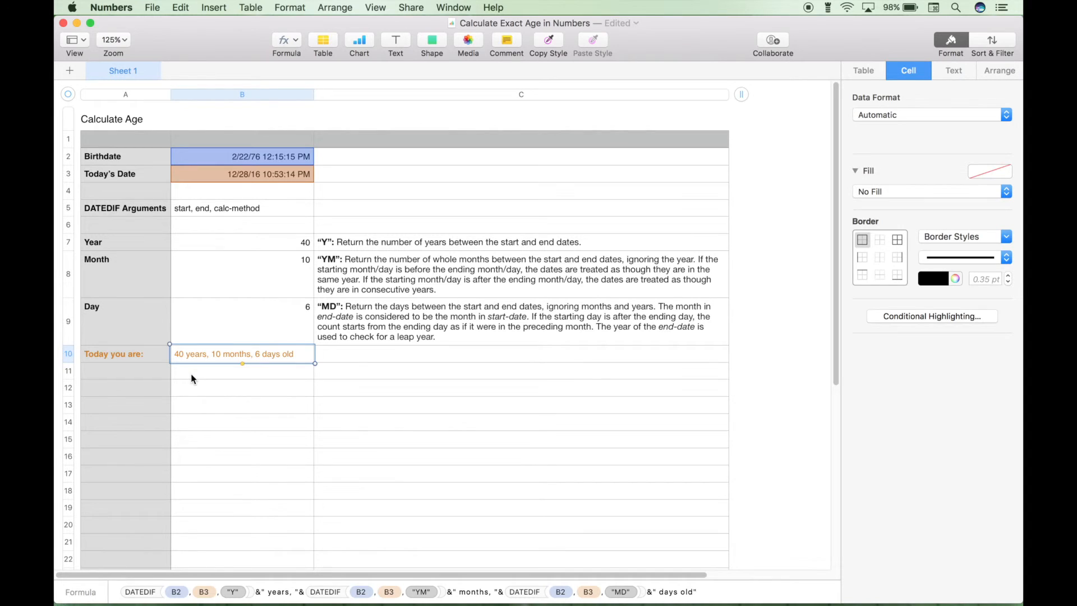
pyautogui.click(158, 361)
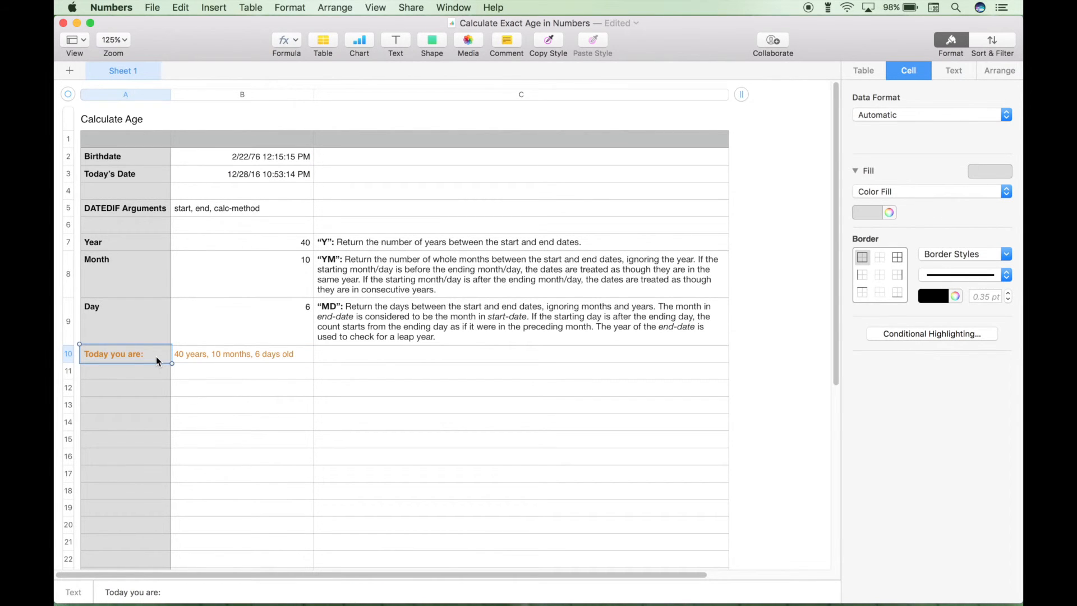